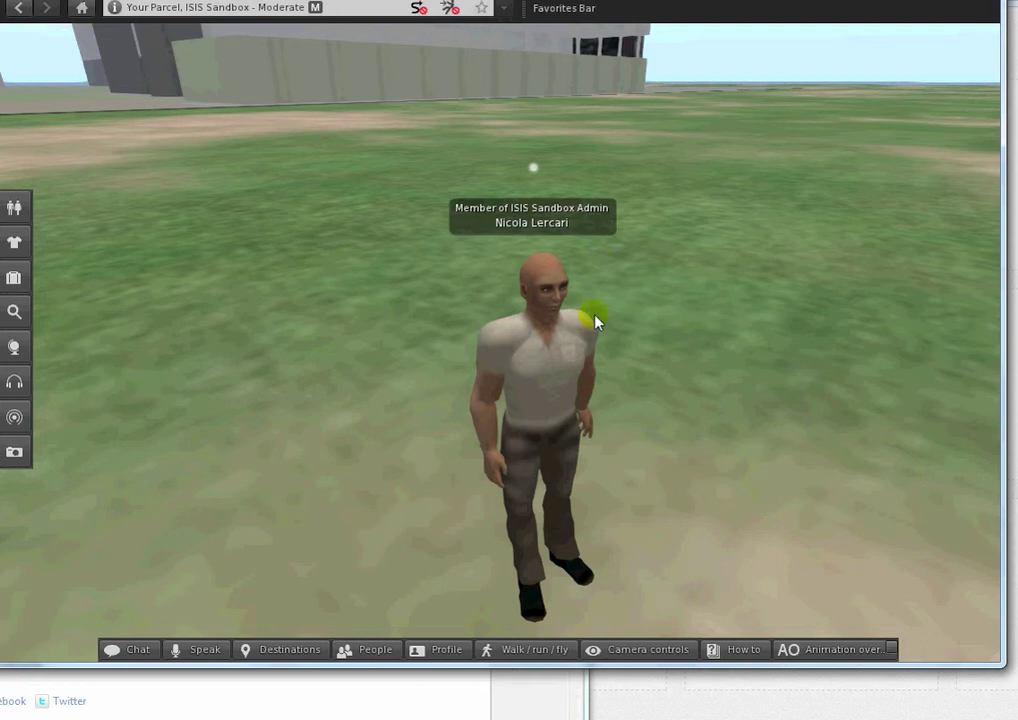
- Walk the avatar forward and orbit and zoom the camera to face it
left_click(595, 320, "alt")
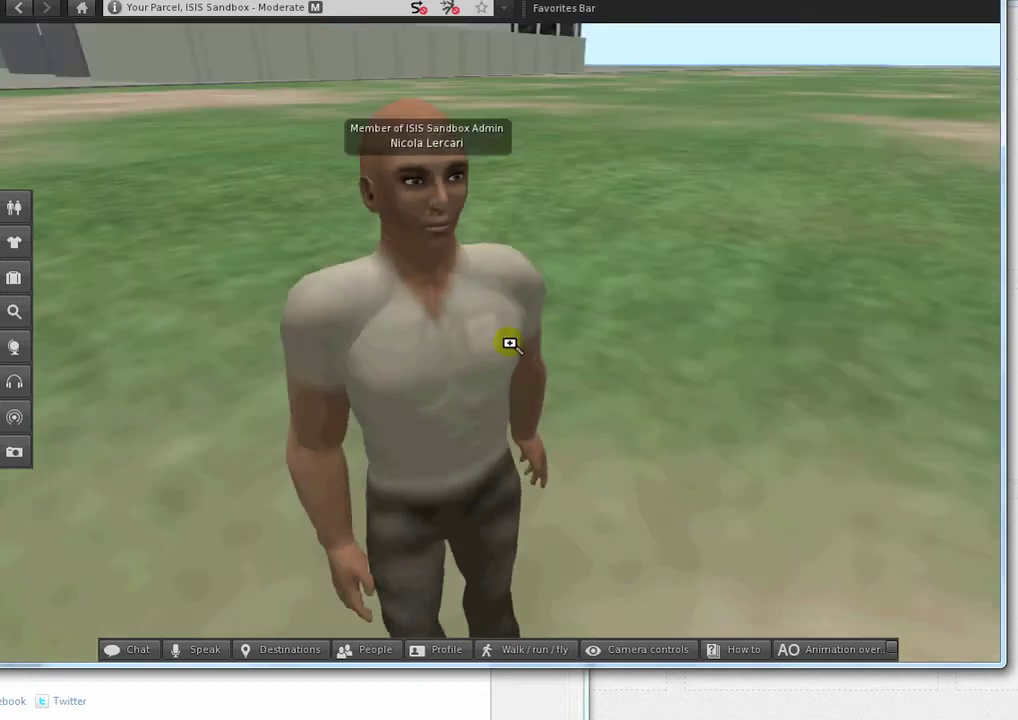
mouse_move(516, 340)
left_mouse_down("alt")
mouse_move(460, 358)
mouse_move(463, 346)
mouse_move(500, 342)
left_mouse_up("alt")
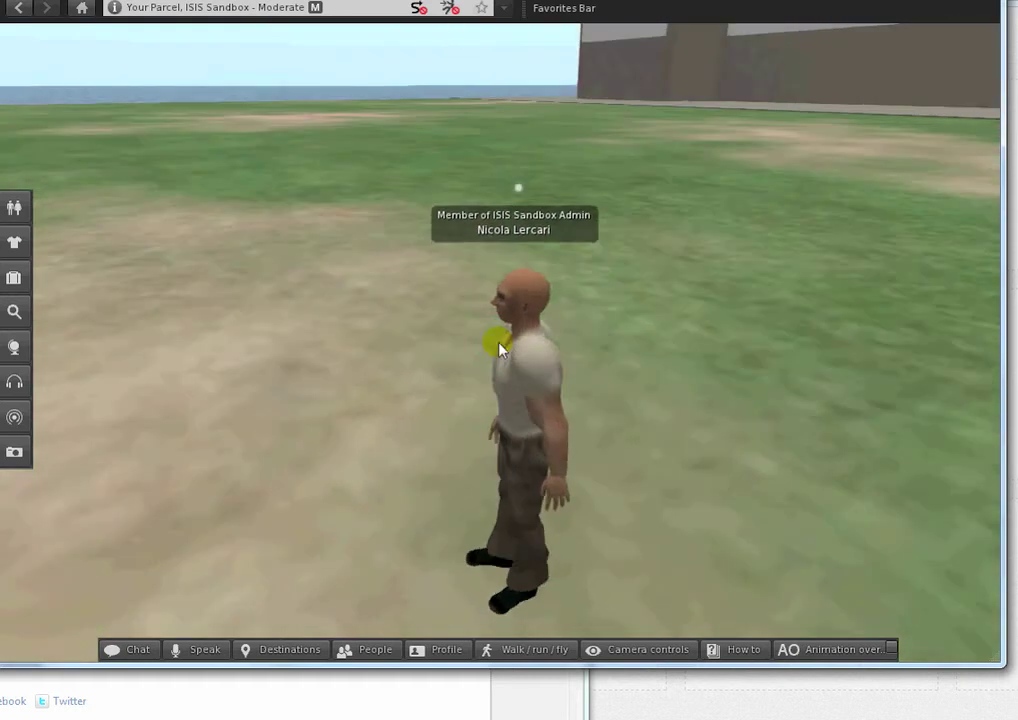
key("Up")
key("Right")
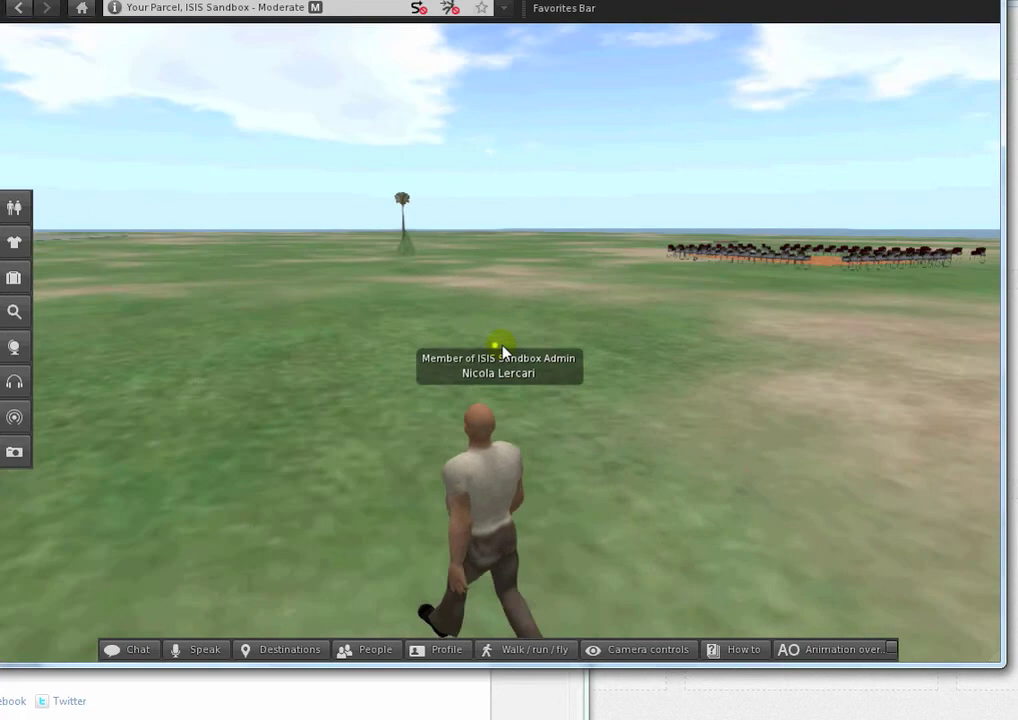
left_click_drag(534, 484, 520, 334, "alt")
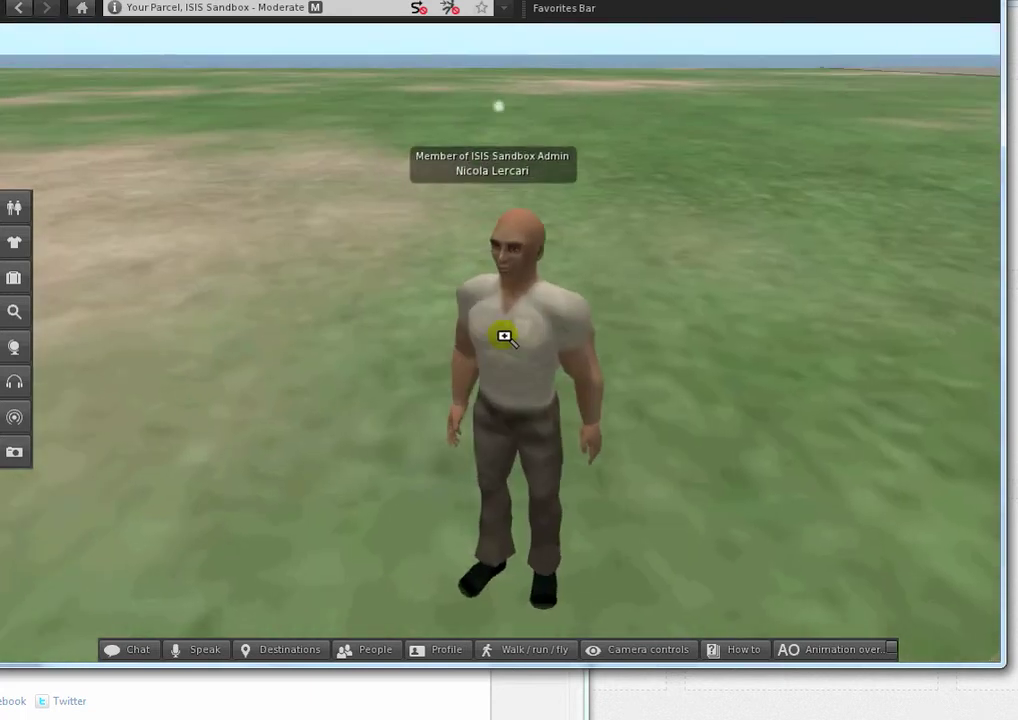
mouse_move(520, 334)
left_mouse_down("alt")
mouse_move(500, 341)
mouse_move(525, 280)
left_mouse_up("alt")
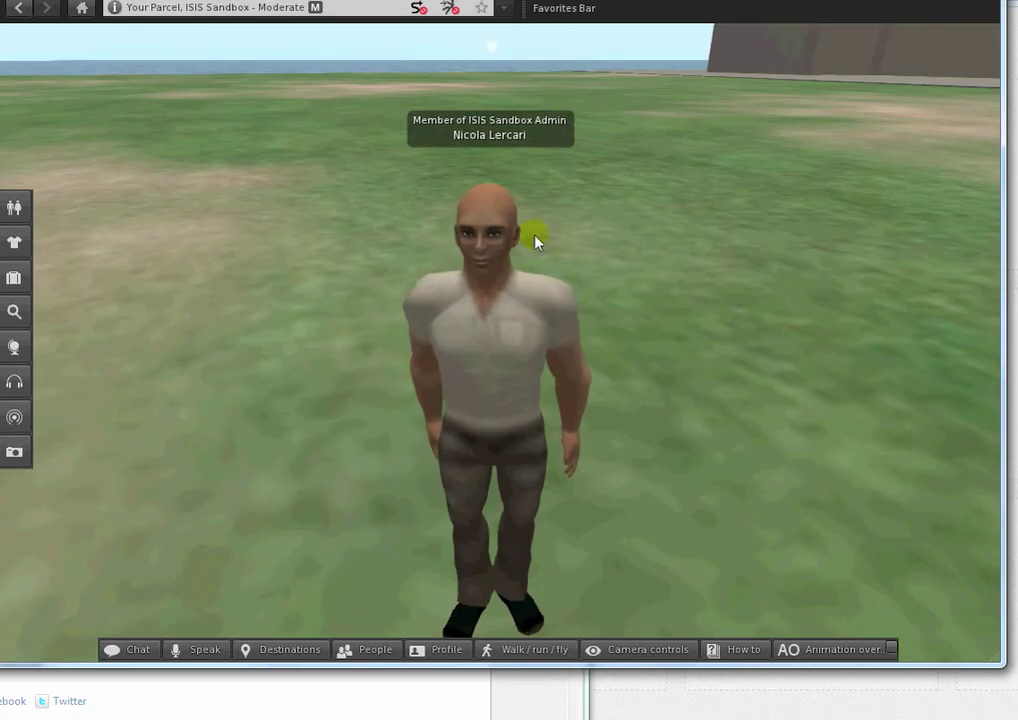
left_click(473, 129)
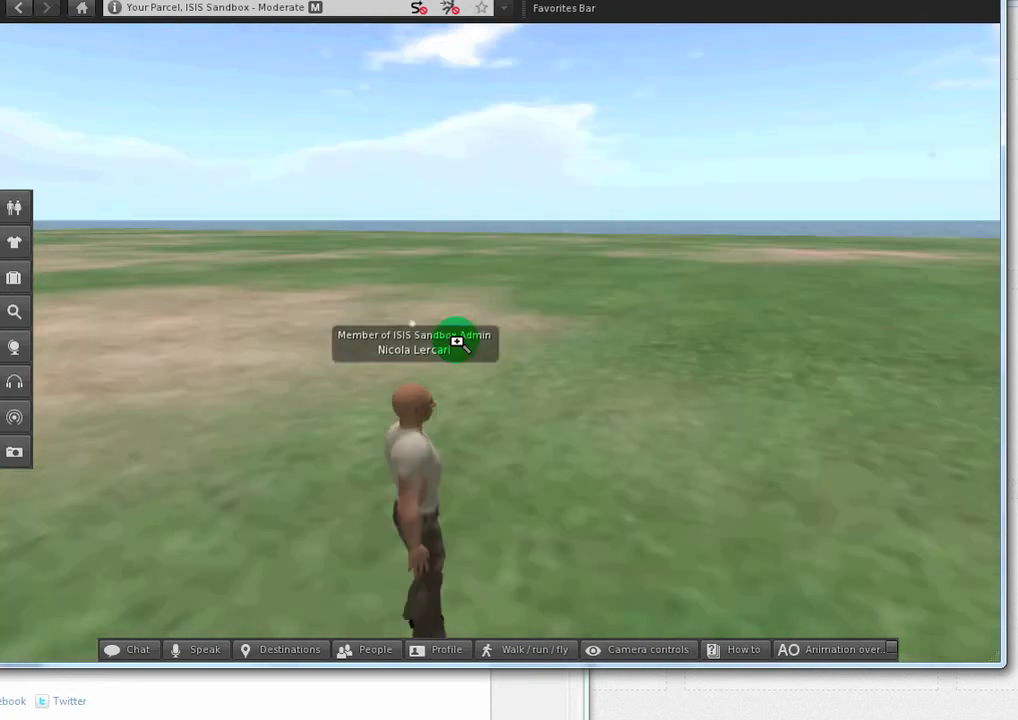
left_click_drag(457, 341, 497, 347, "alt")
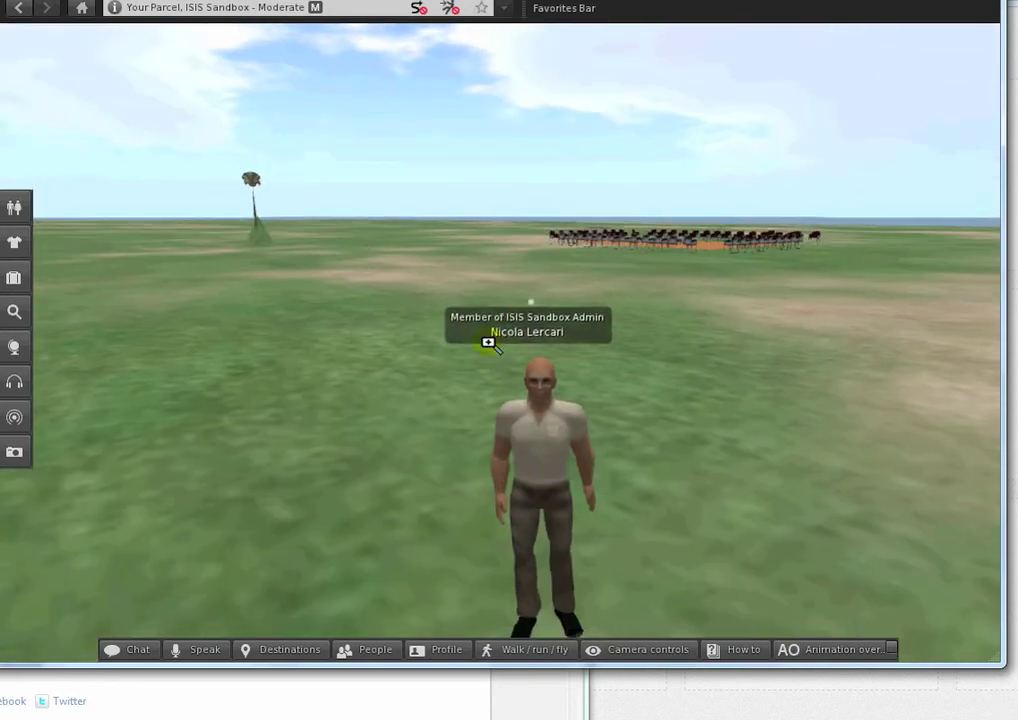
scroll(497, 335, "up", 3)
scroll(499, 343, "up", 2)
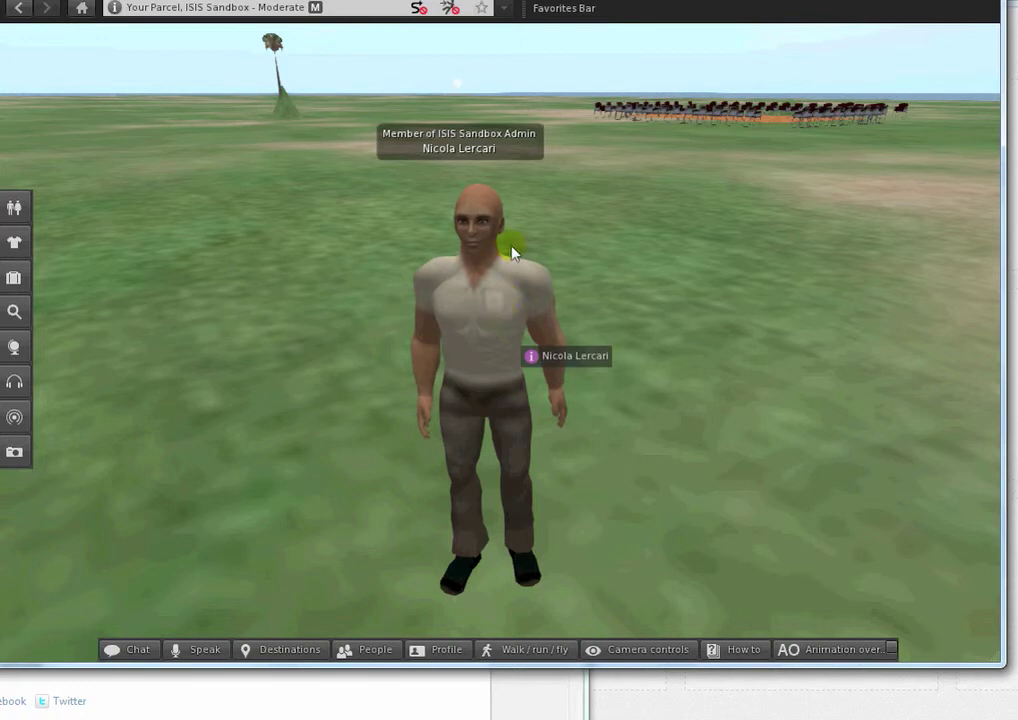
- Open Appearance > Edit Outfit, then Add More... in inventory folder view
right_click(483, 352)
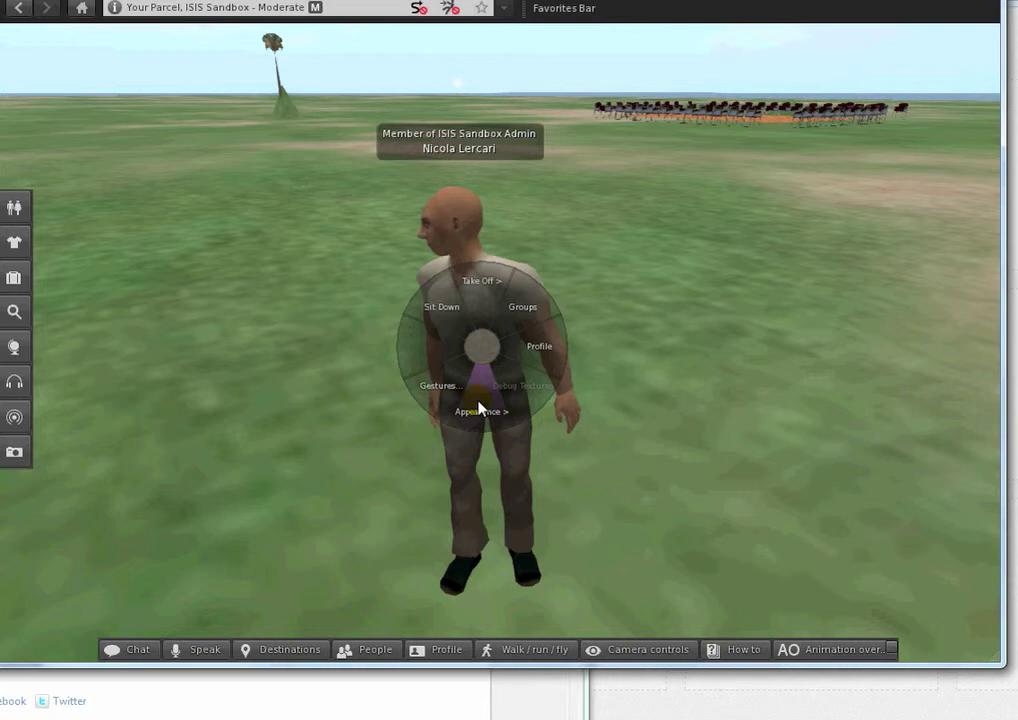
left_click(481, 409)
left_click(443, 354)
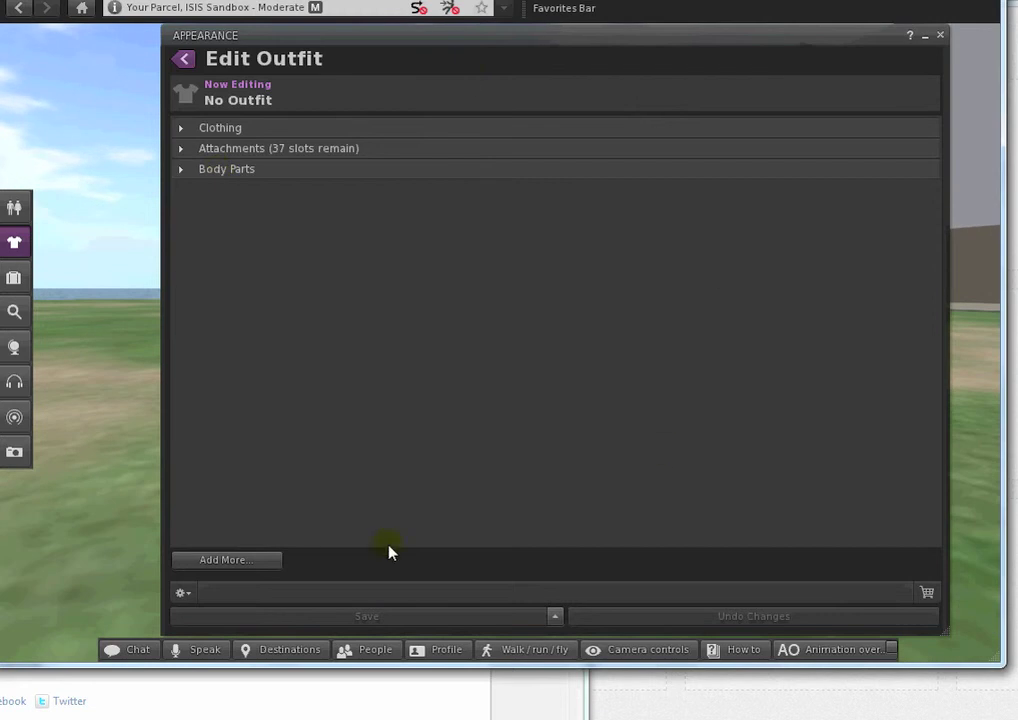
left_click(245, 562)
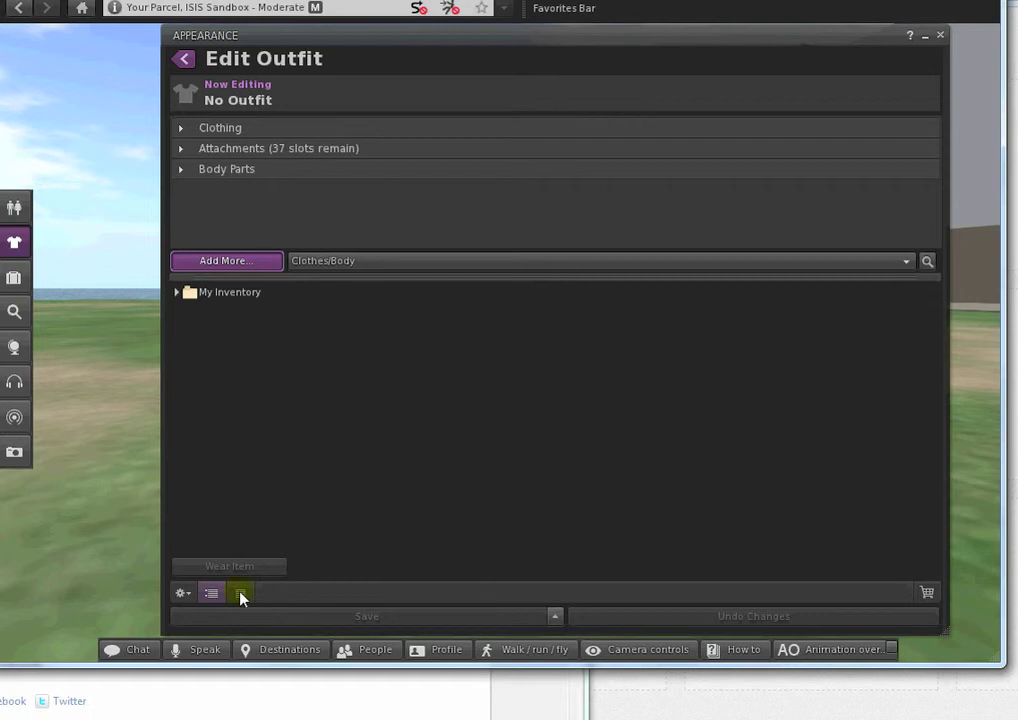
left_click(240, 595)
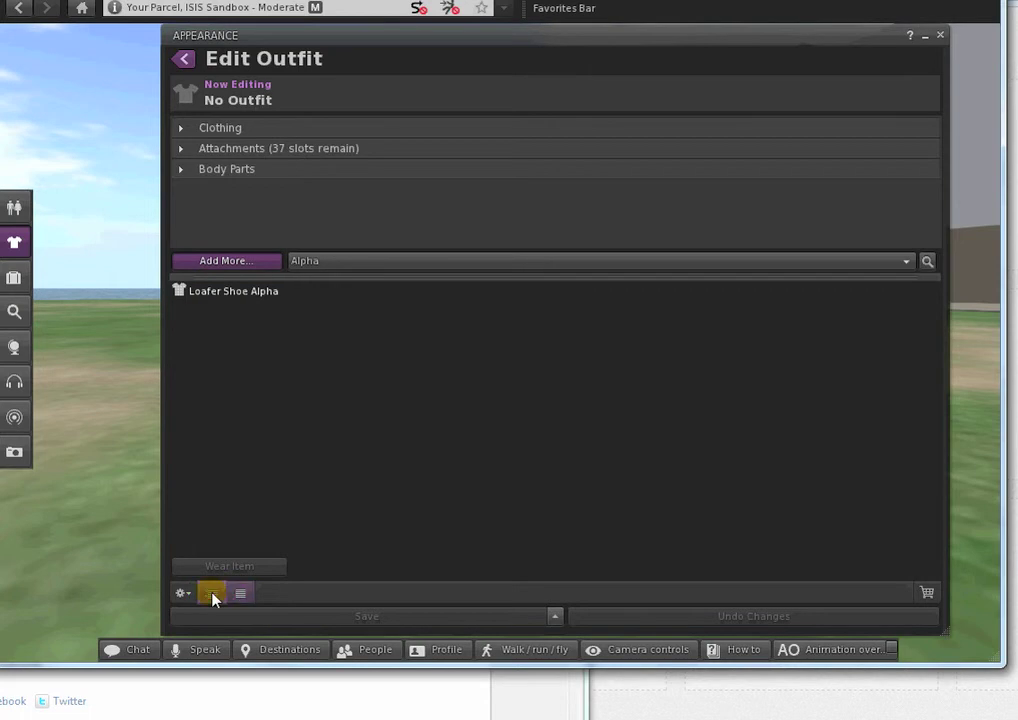
left_click(211, 594)
left_click(240, 594)
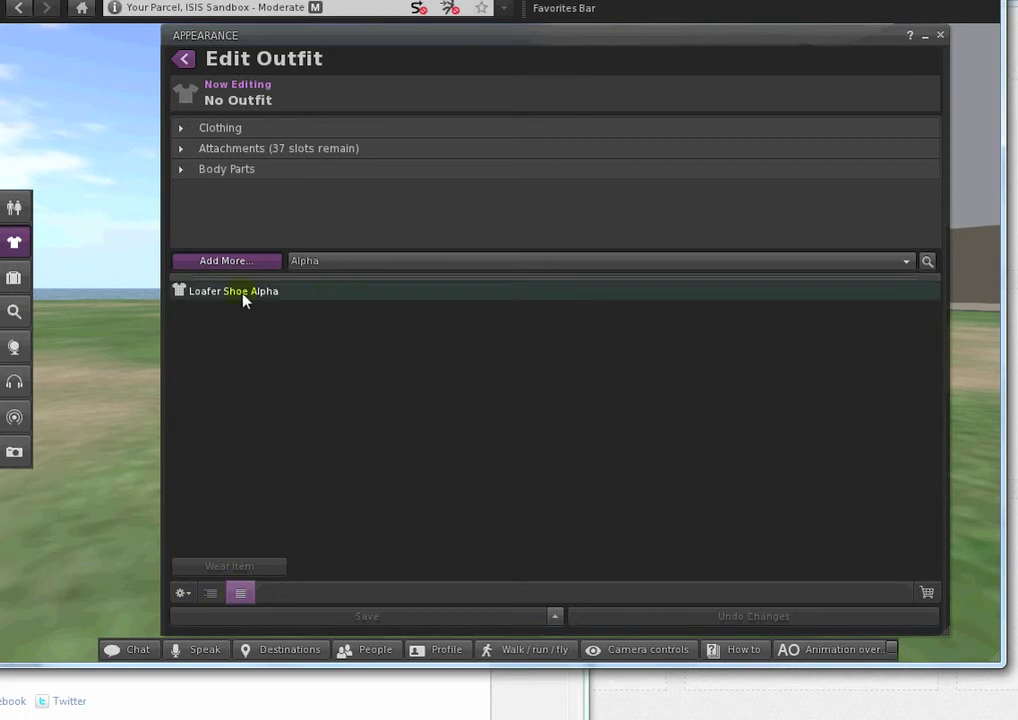
left_click(211, 594)
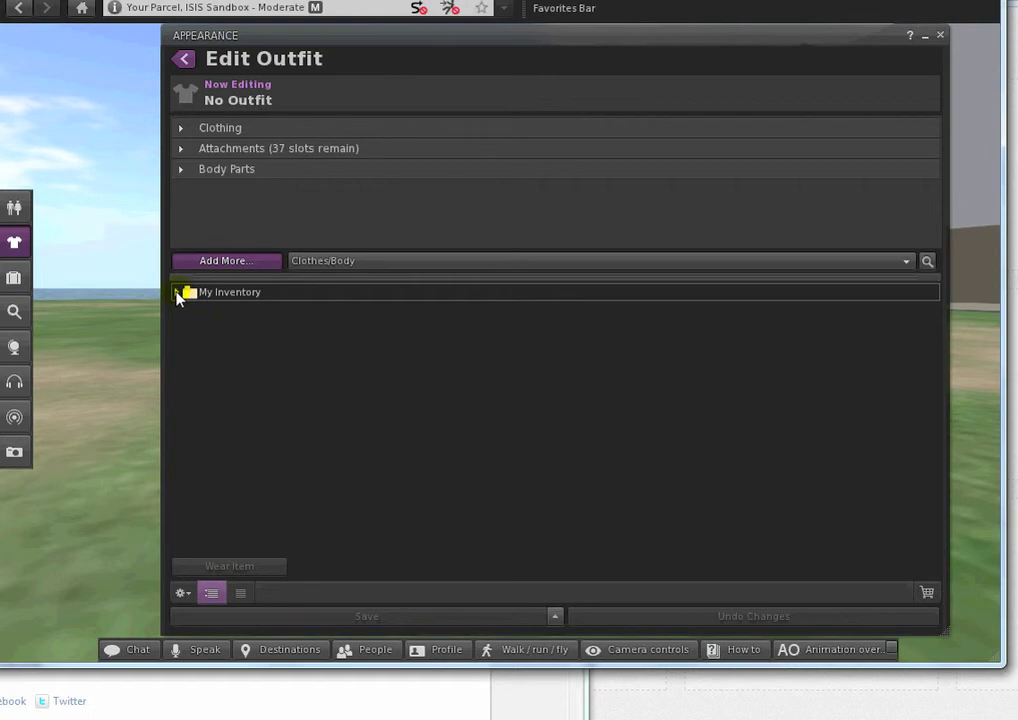
- Expand My Inventory and the Clothing folder, bringing up Clothing's options
left_click(177, 294)
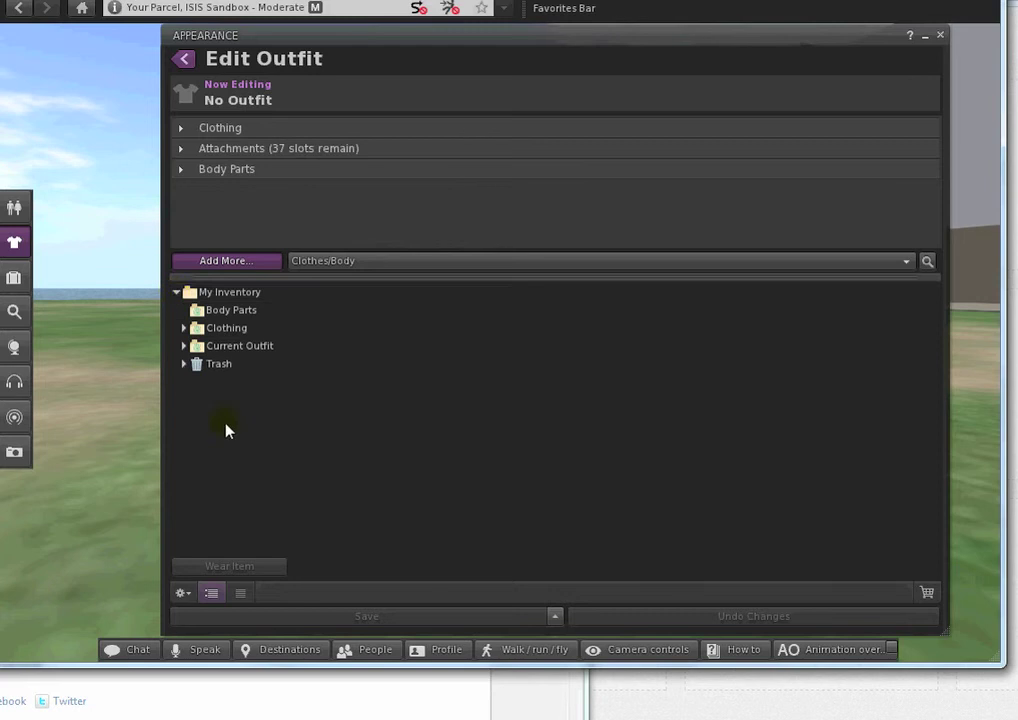
left_click(177, 293)
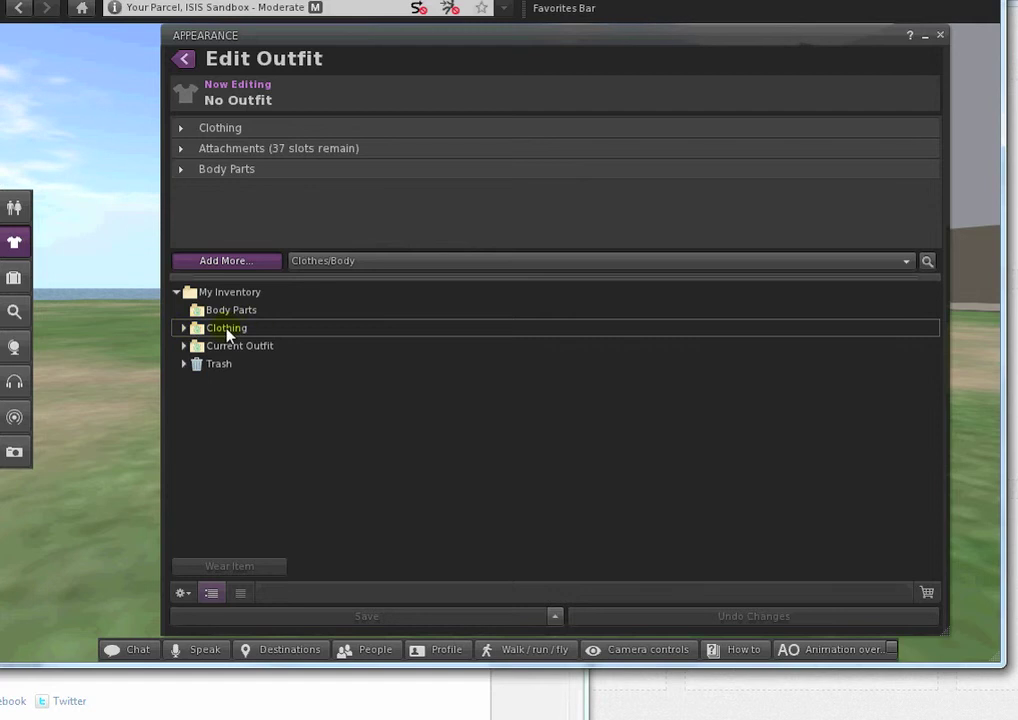
left_click(183, 328)
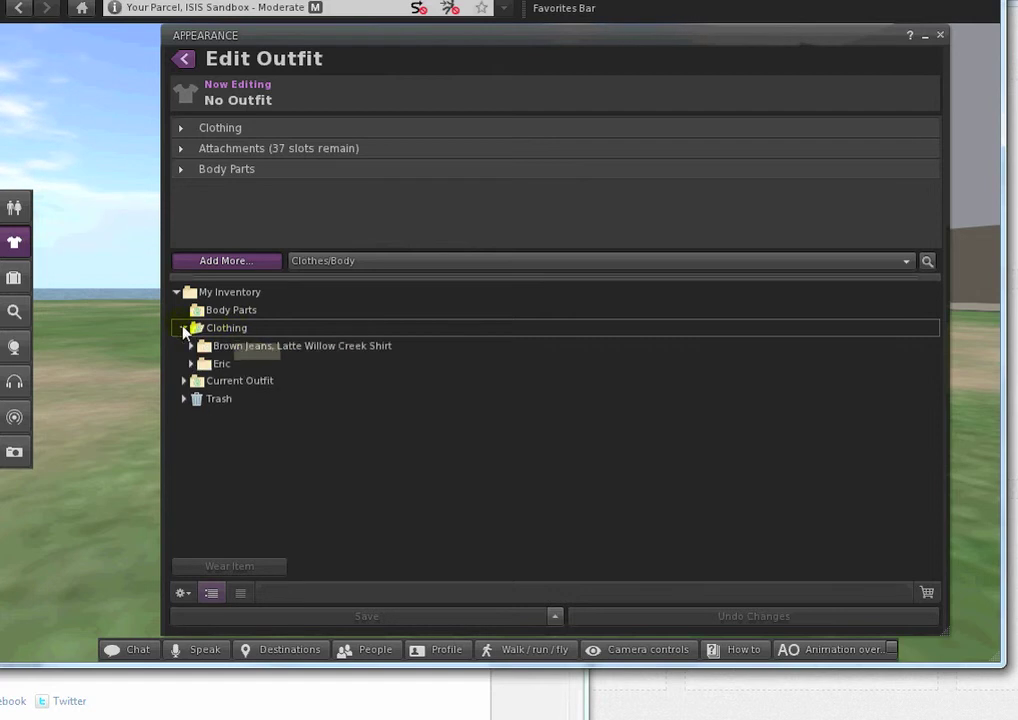
right_click(241, 336)
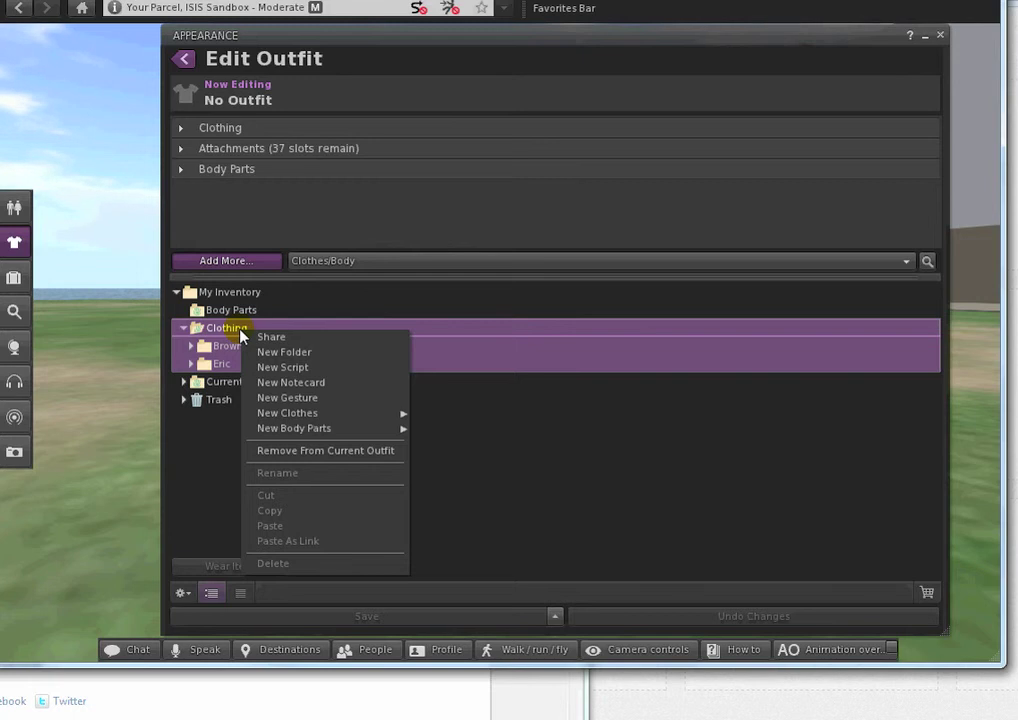
mouse_move(288, 413)
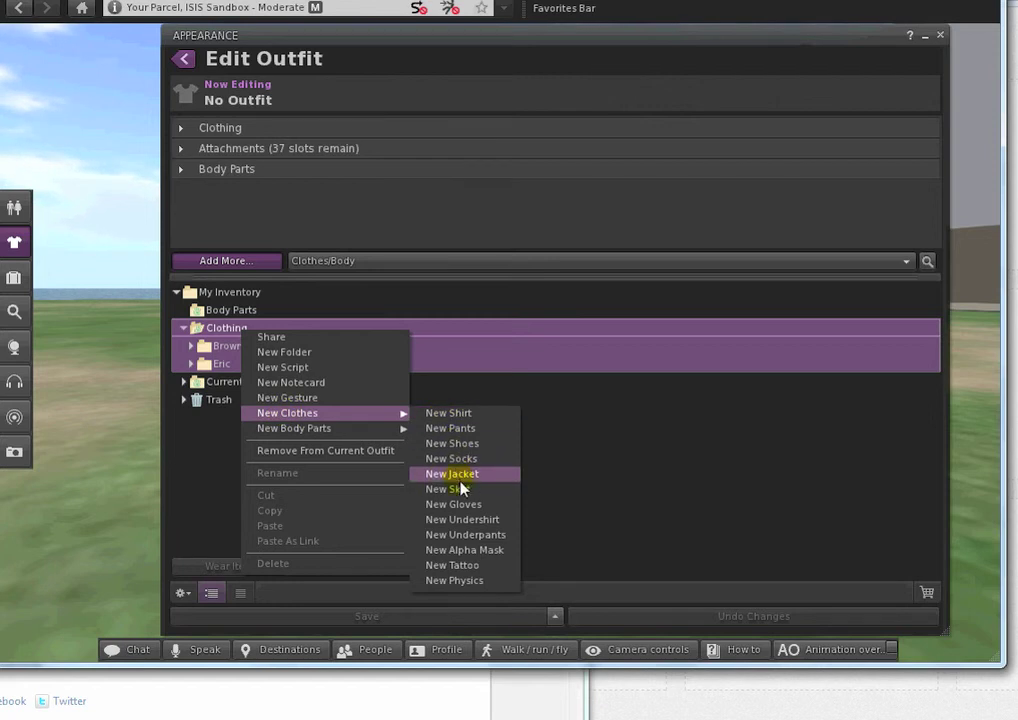
- Create a New Alpha mask in Clothing, wear it, and move the outfit editor down
left_click(469, 551)
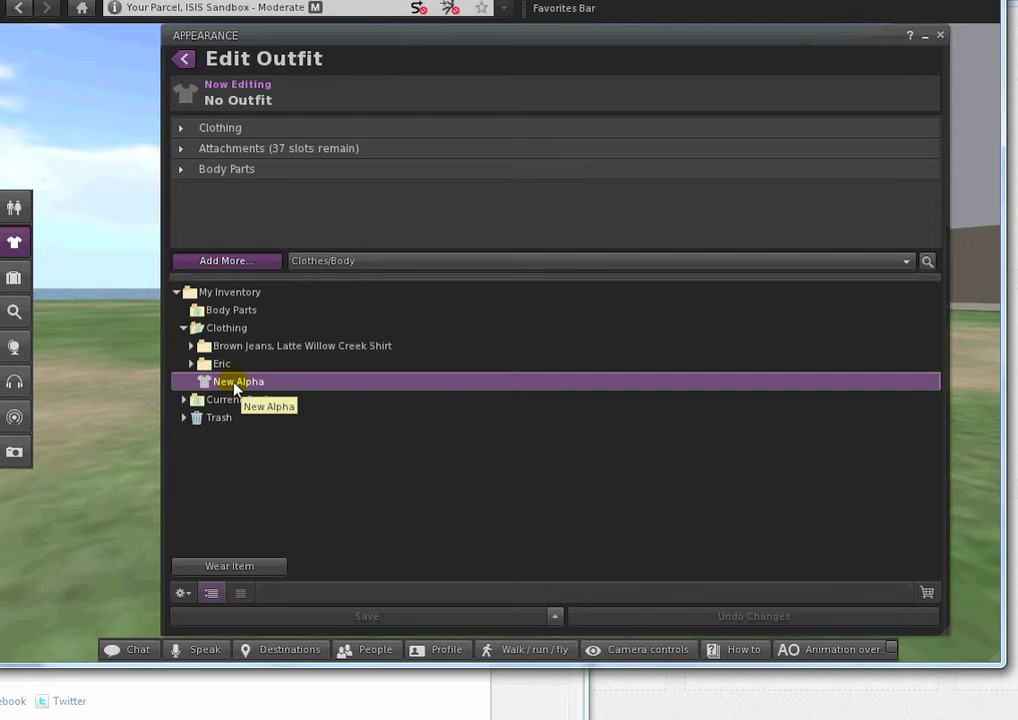
right_click(234, 384)
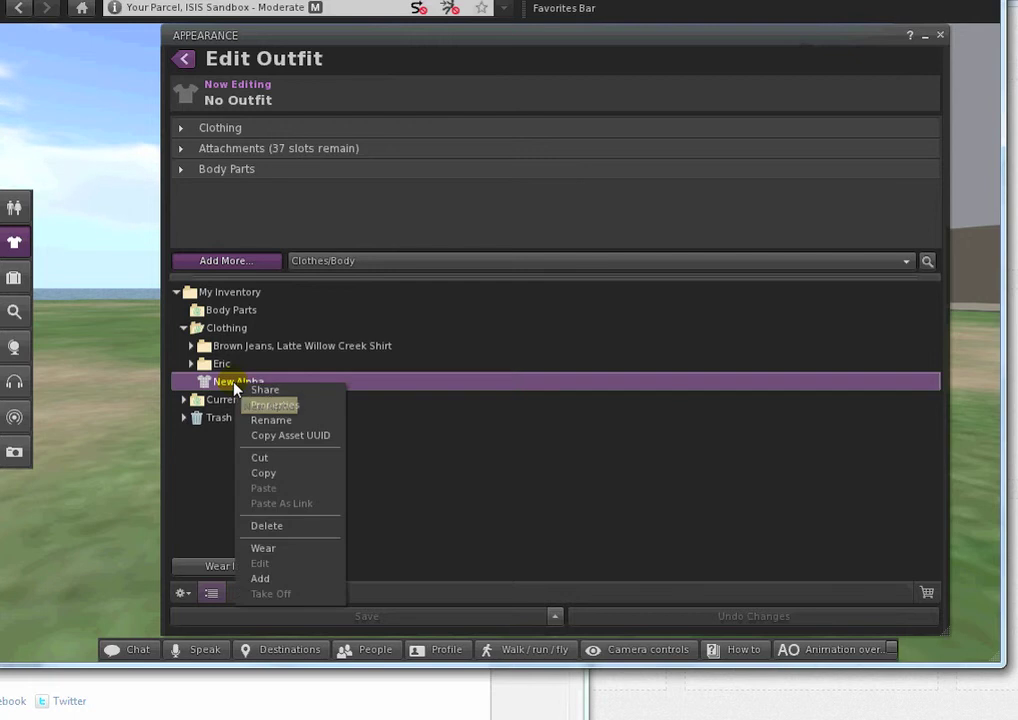
left_click(265, 549)
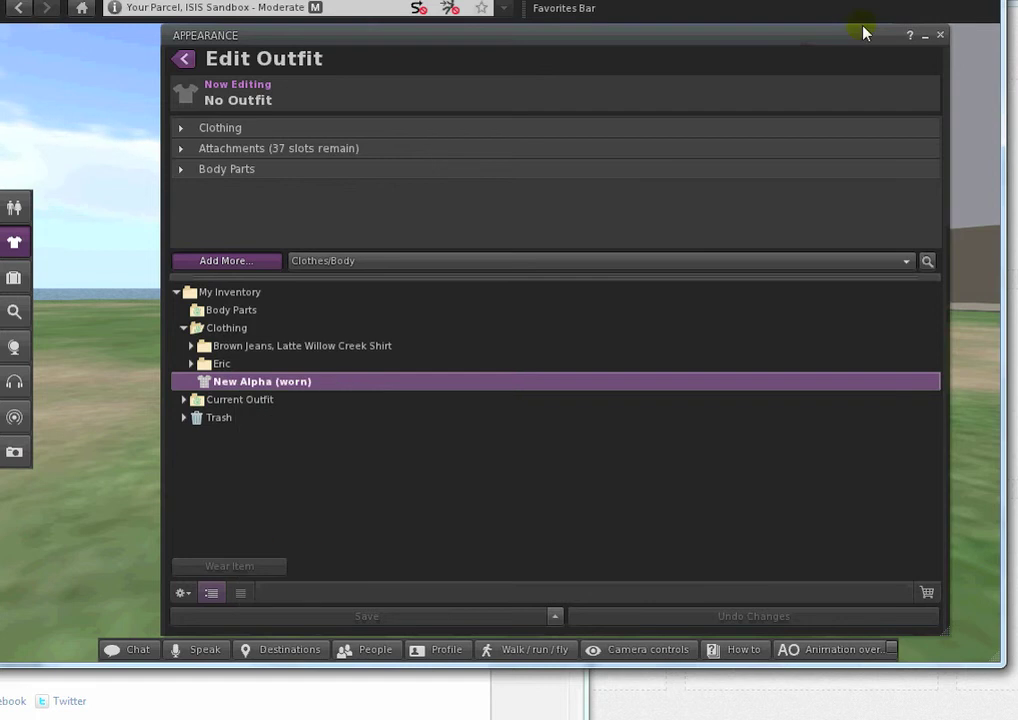
left_click_drag(864, 30, 766, 135)
mouse_move(740, 194)
left_mouse_down()
mouse_move(761, 422)
mouse_move(795, 613)
left_mouse_up()
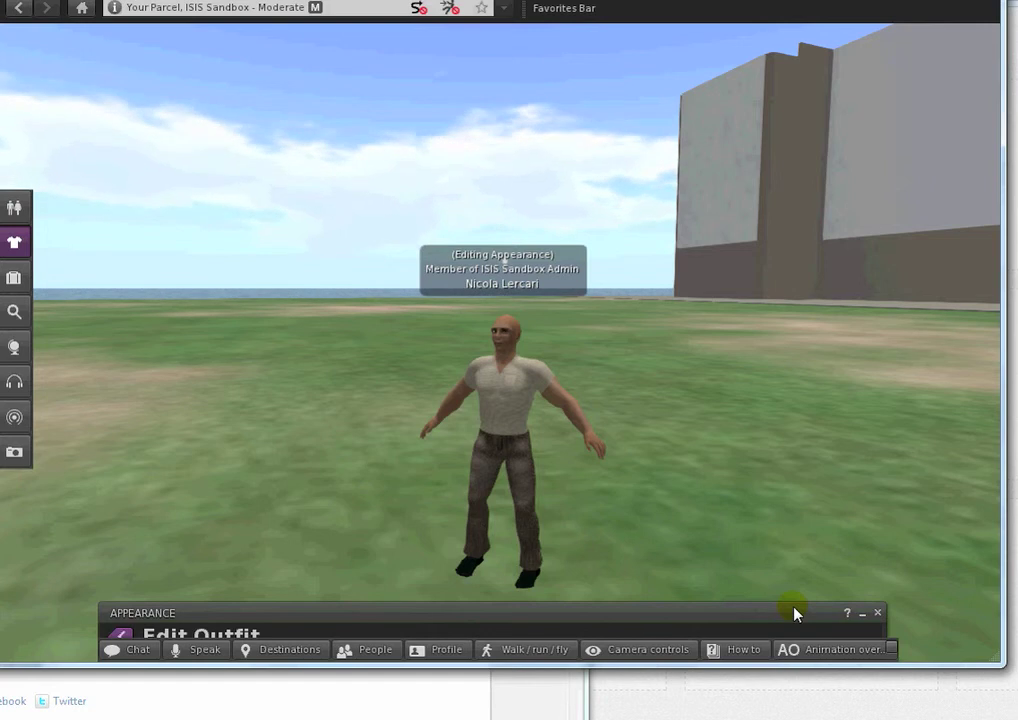
- Drag the Appearance window up so the Edit Outfit panel and inventory show fully
left_click_drag(795, 613, 808, 14)
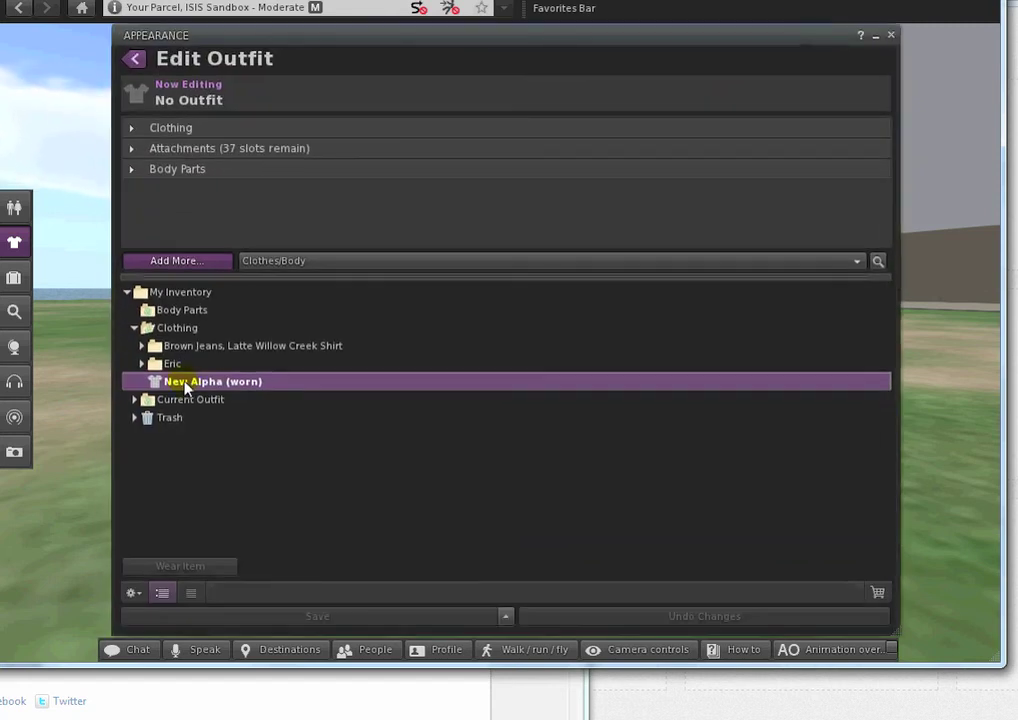
- Edit the worn New Alpha mask, ticking Lower, Upper, Eye, Head and Hair alpha
right_click(185, 387)
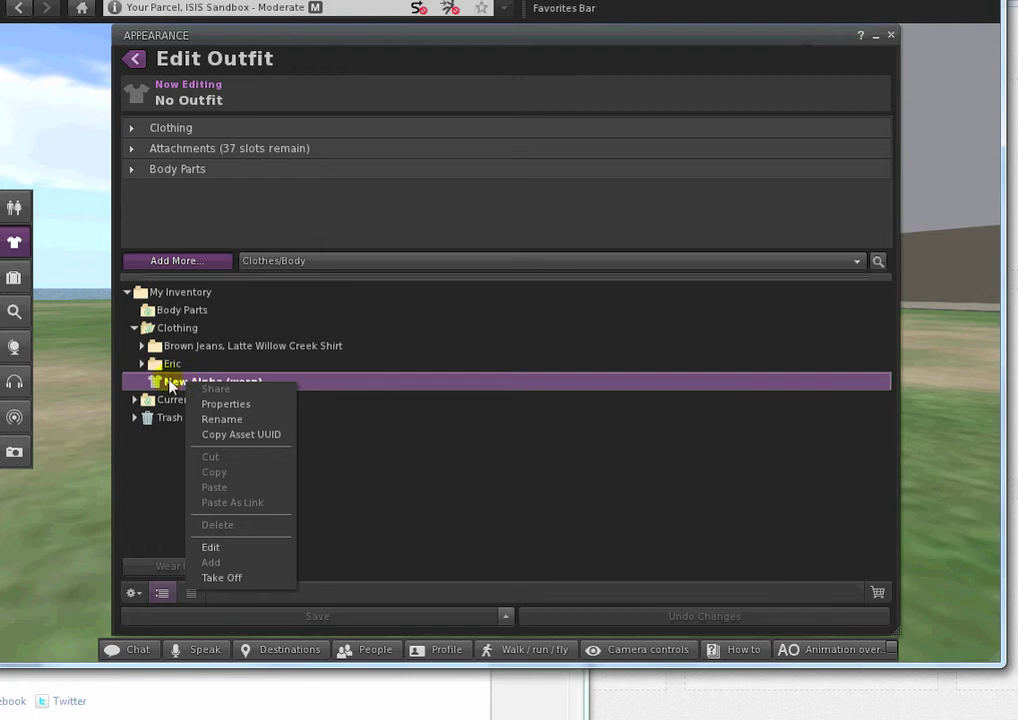
left_click(212, 548)
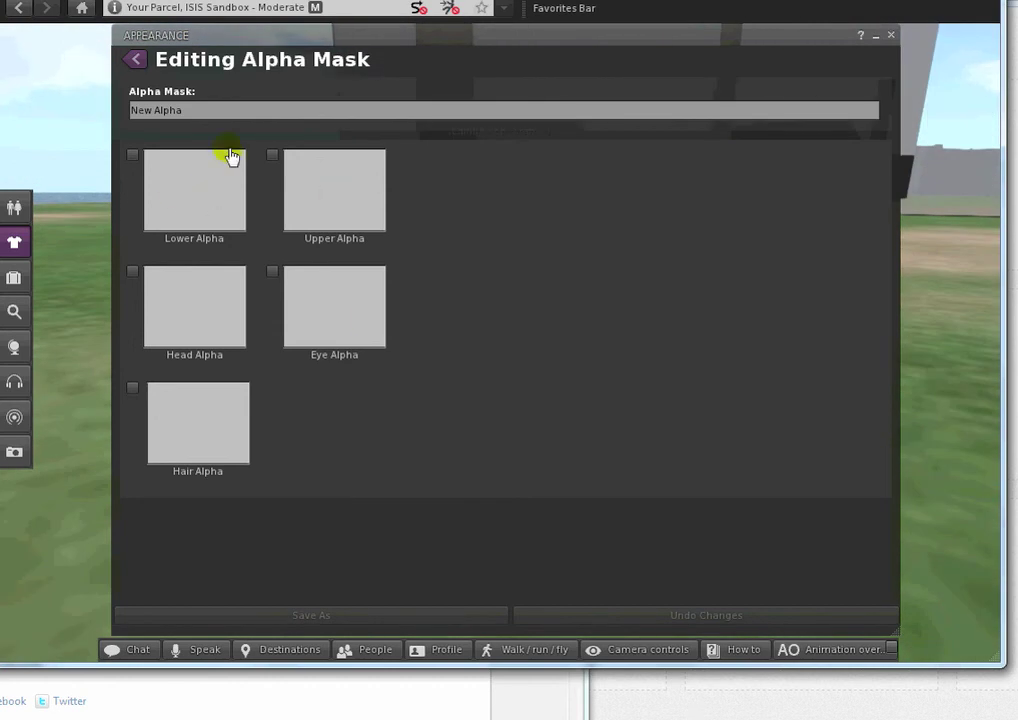
left_click(133, 156)
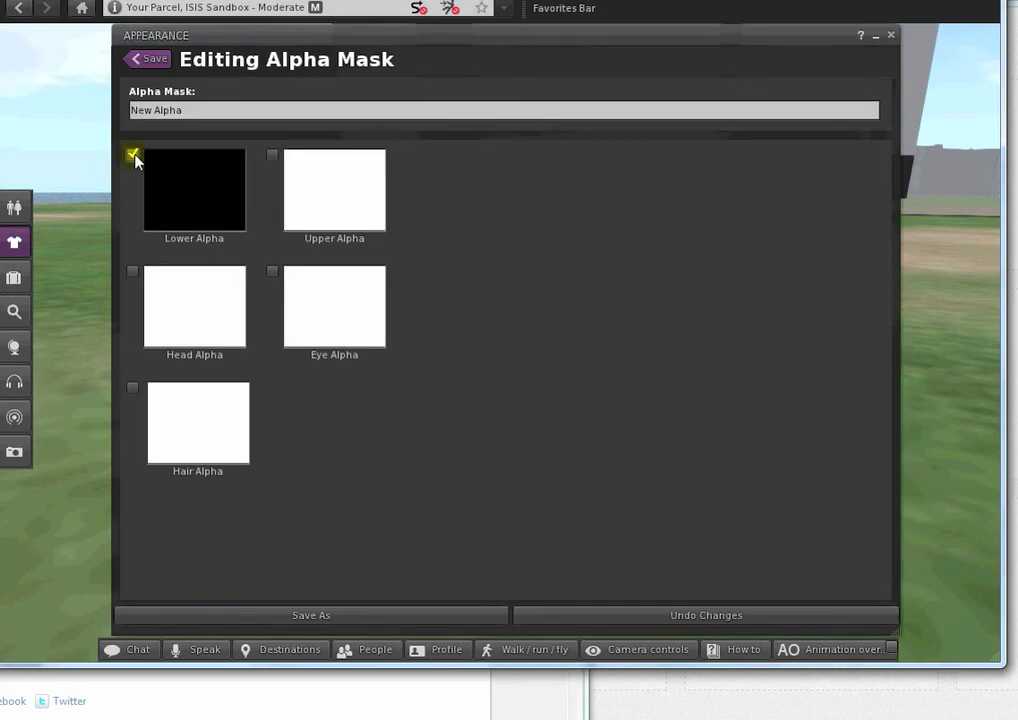
left_click(272, 155)
left_click(272, 271)
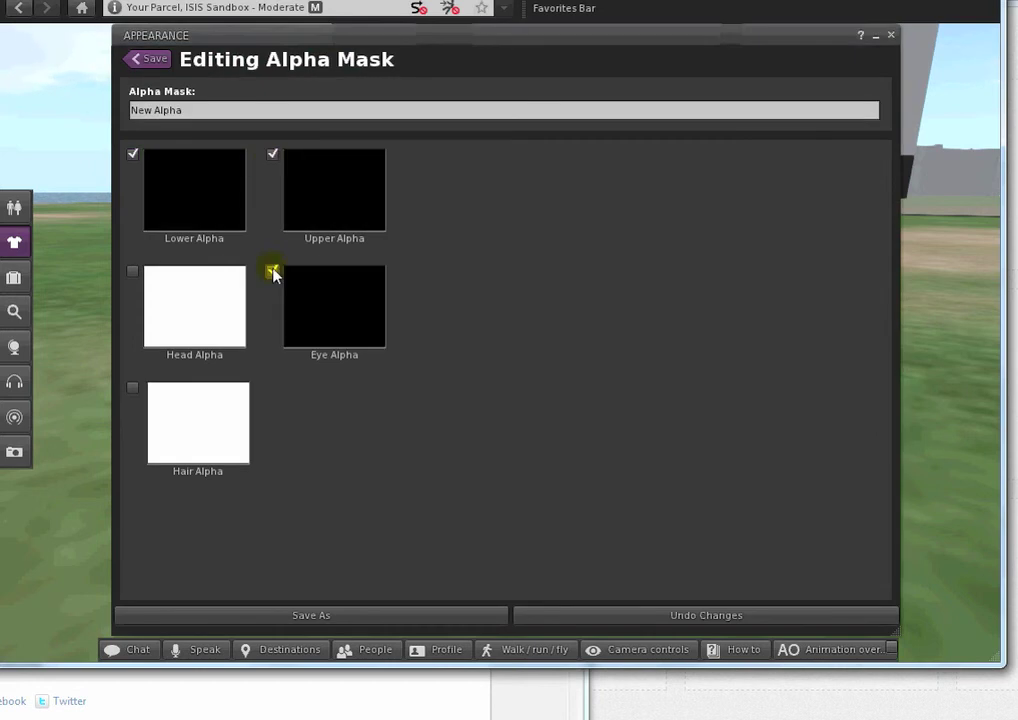
left_click(134, 273)
left_click(133, 388)
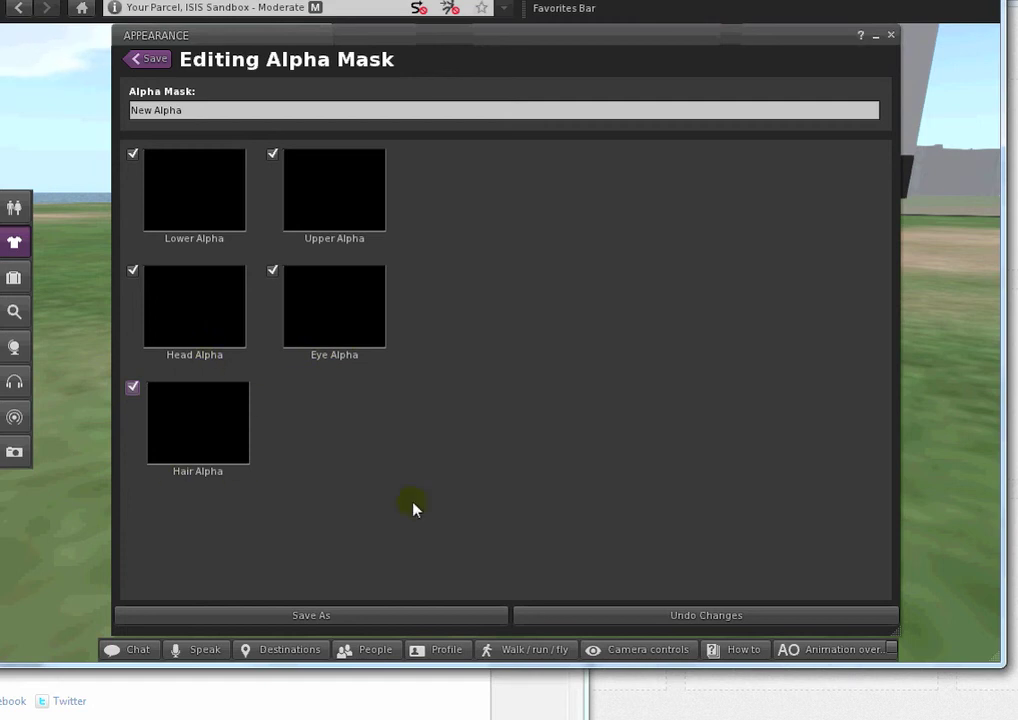
- Save the alpha mask as a new item named 'Invisible Avatar'
left_click(346, 621)
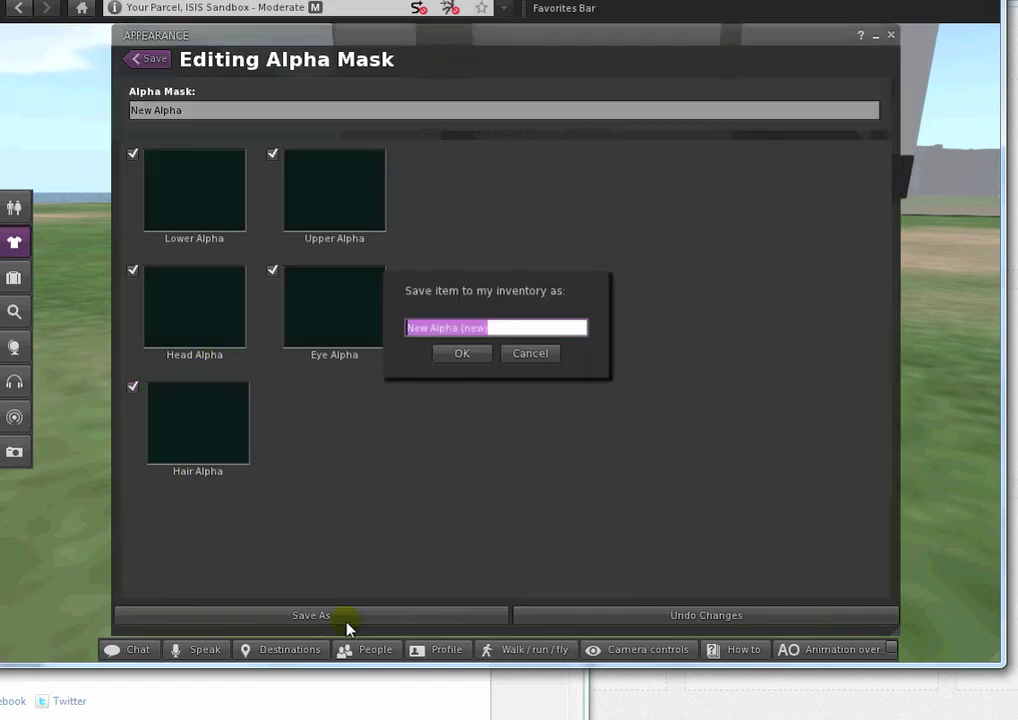
type("I")
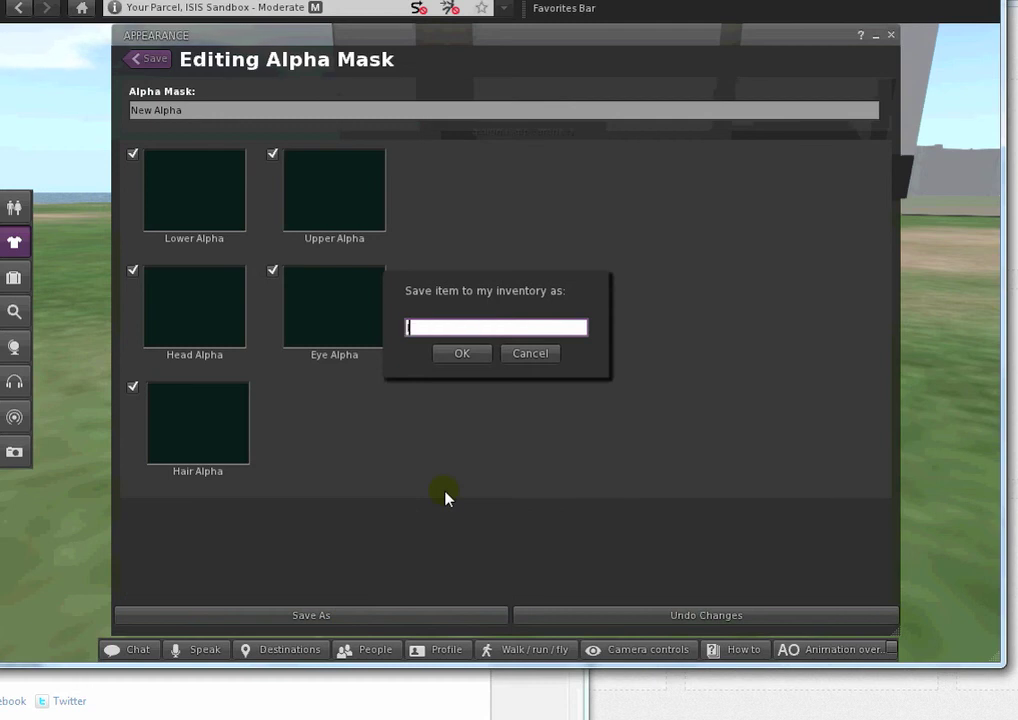
type("nvisi")
type("ble Avat")
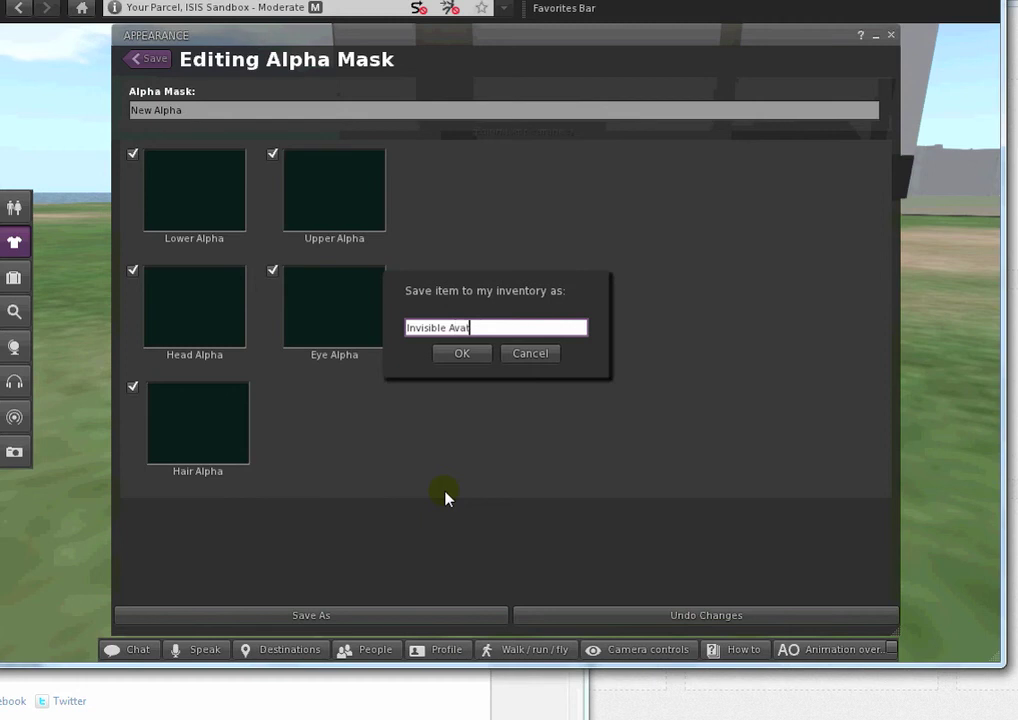
type("ar")
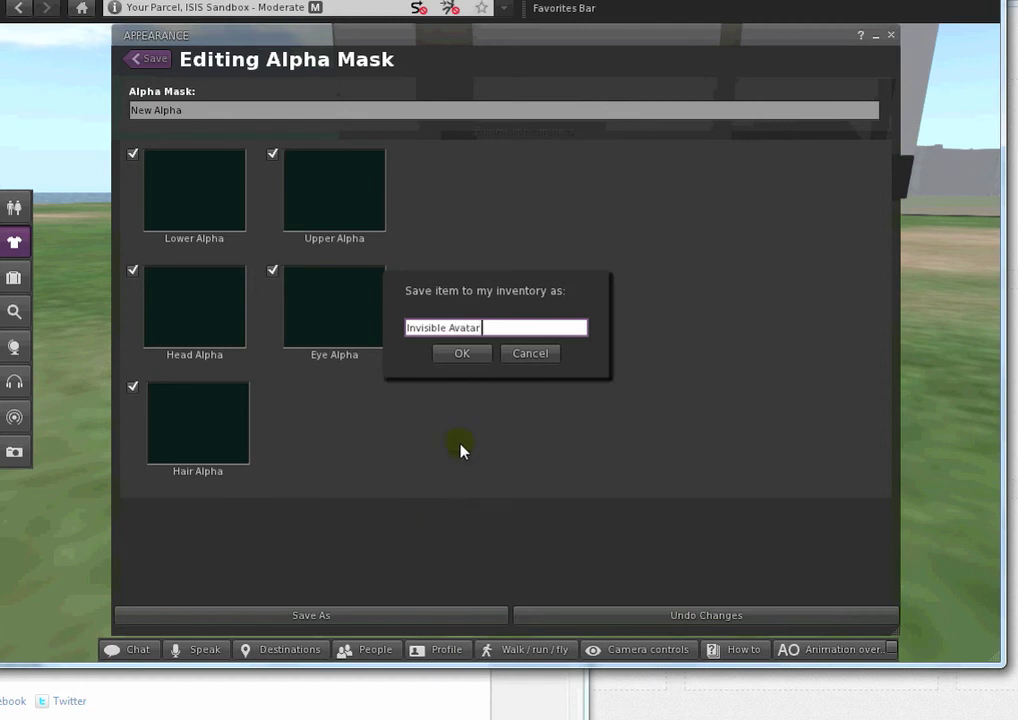
left_click(466, 355)
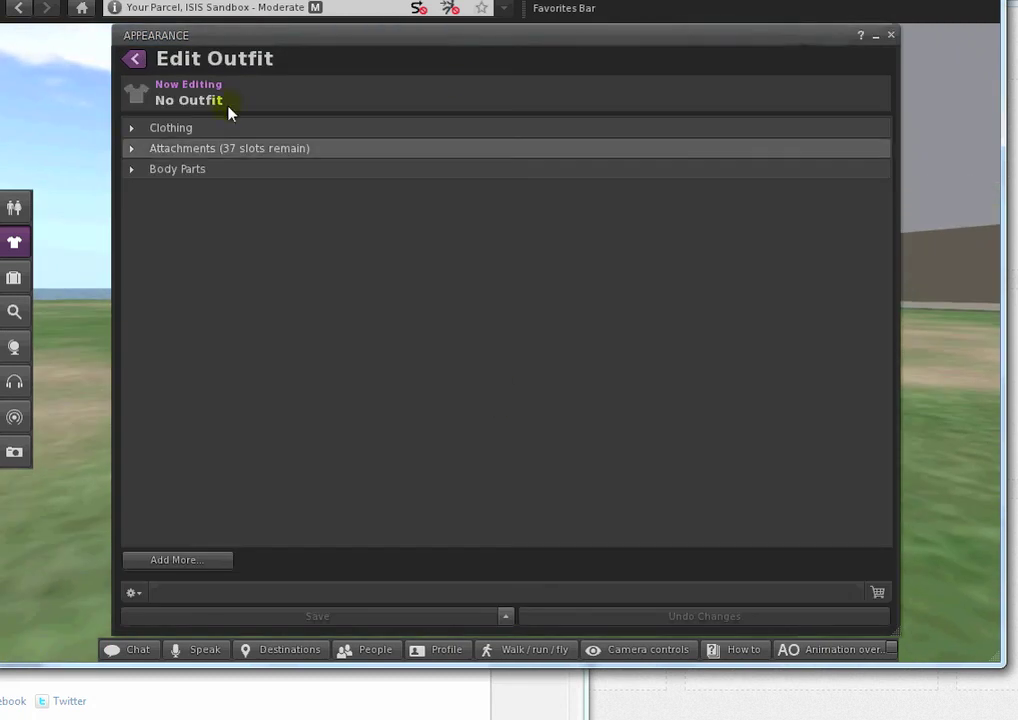
- Close the Appearance window and turn the camera to check the now-invisible avatar
left_click(891, 36)
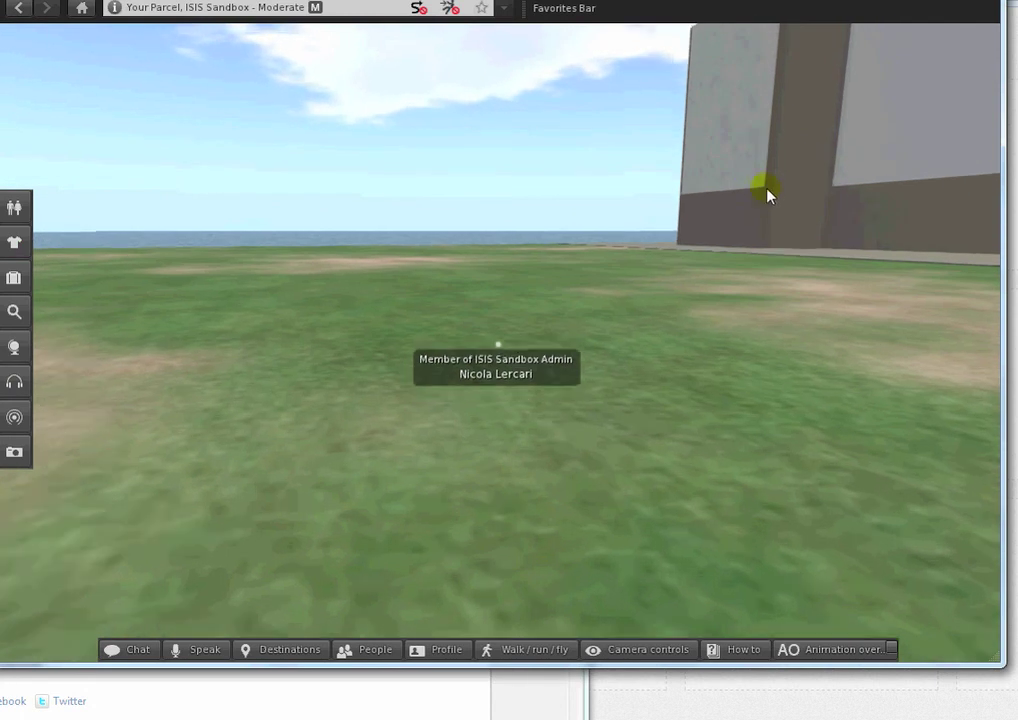
key("Left")
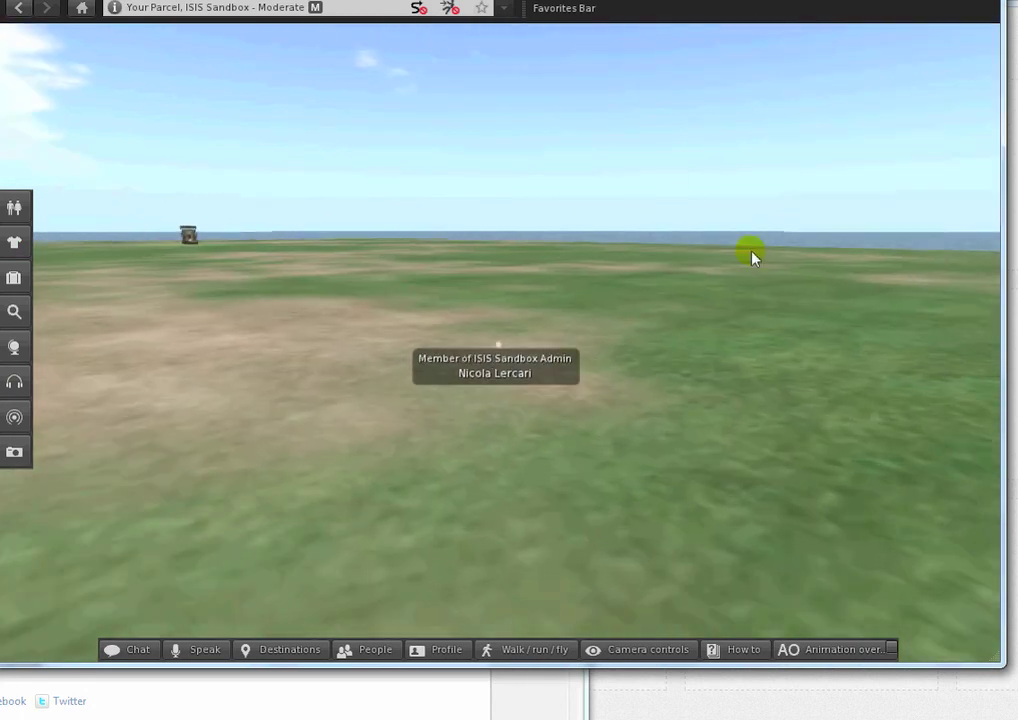
key("Right")
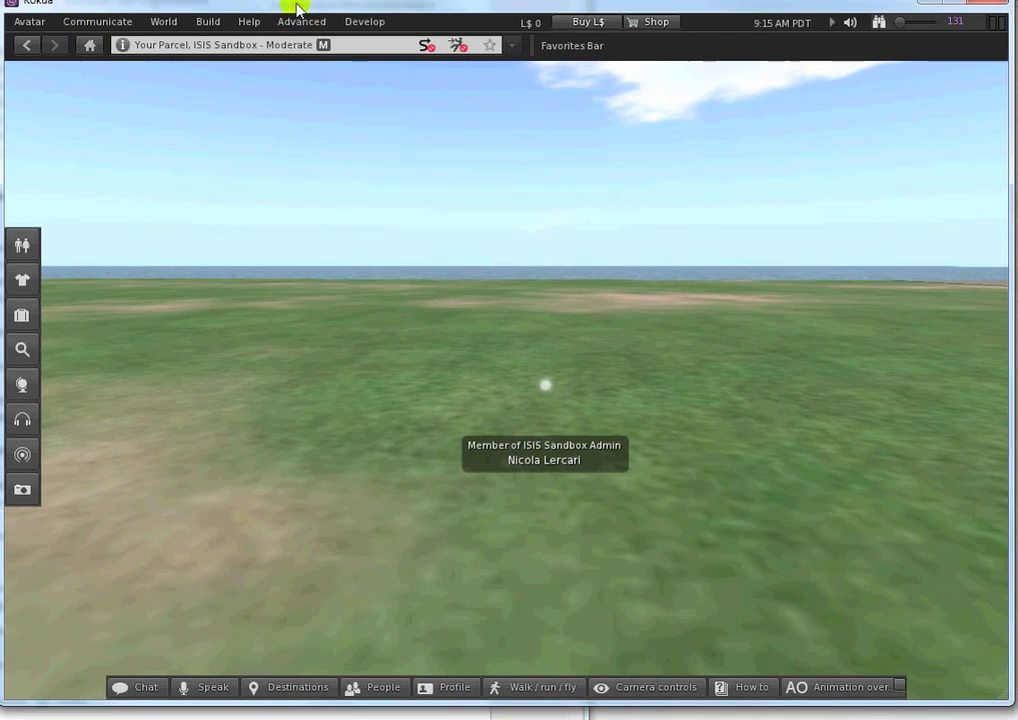
- Set Name tags to Off in Avatar > Preferences, General tab
left_click(30, 22)
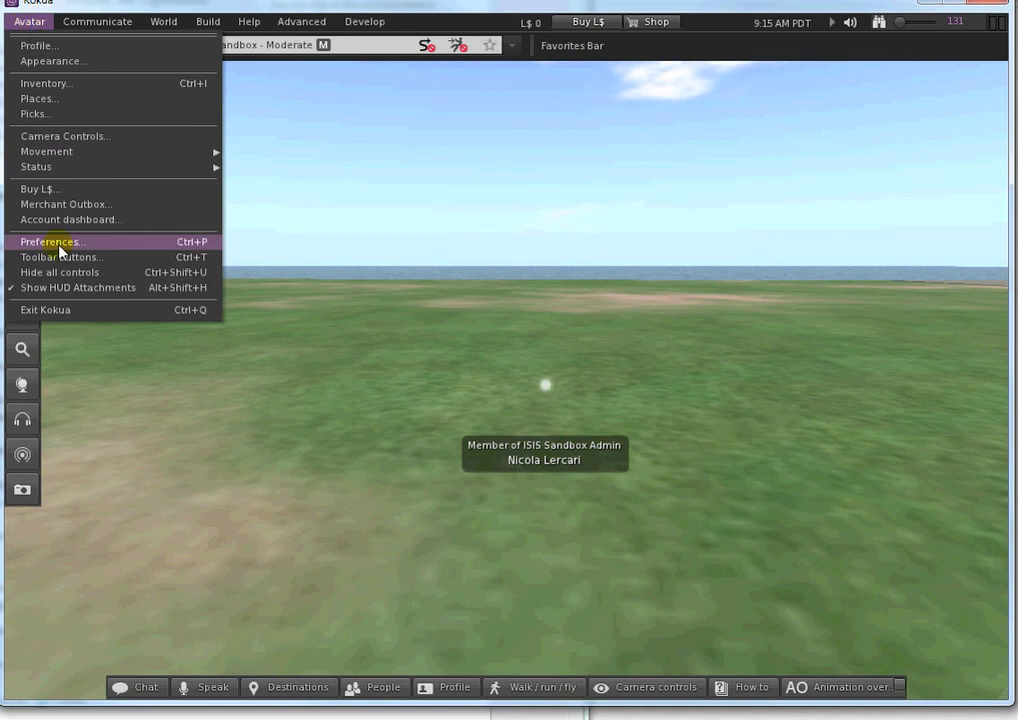
left_click(58, 243)
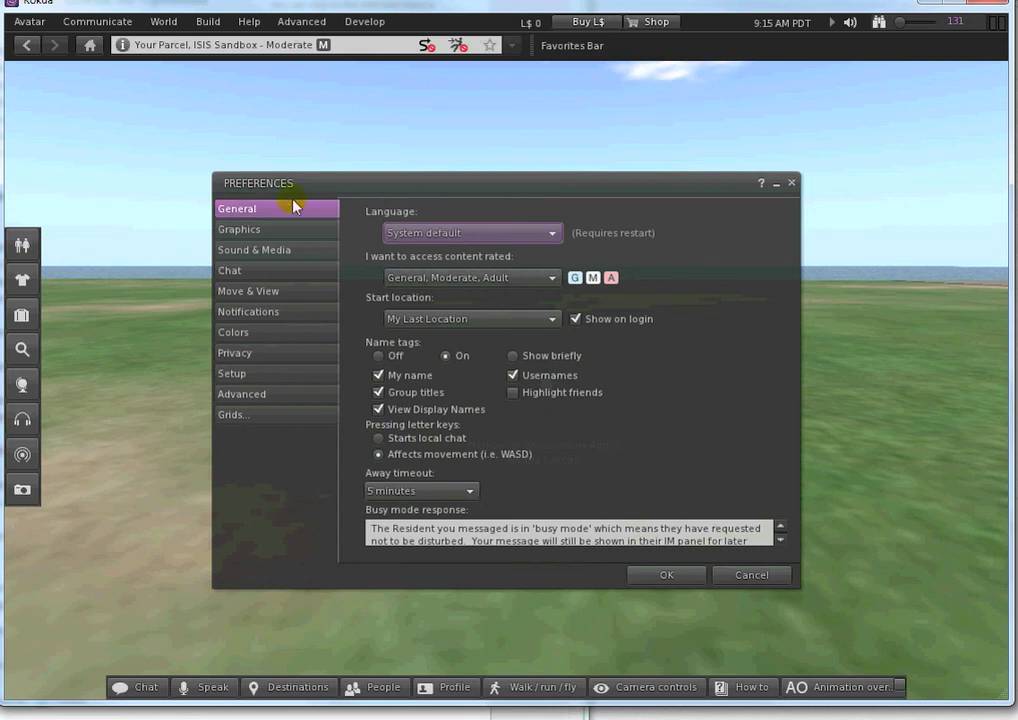
left_click(379, 357)
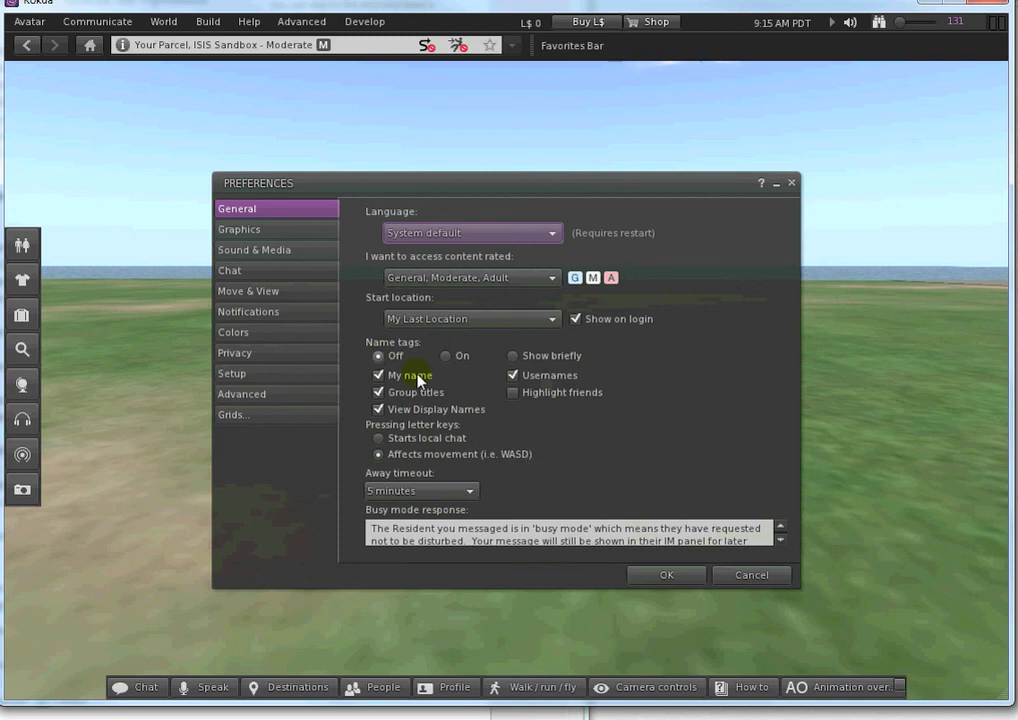
left_click(674, 576)
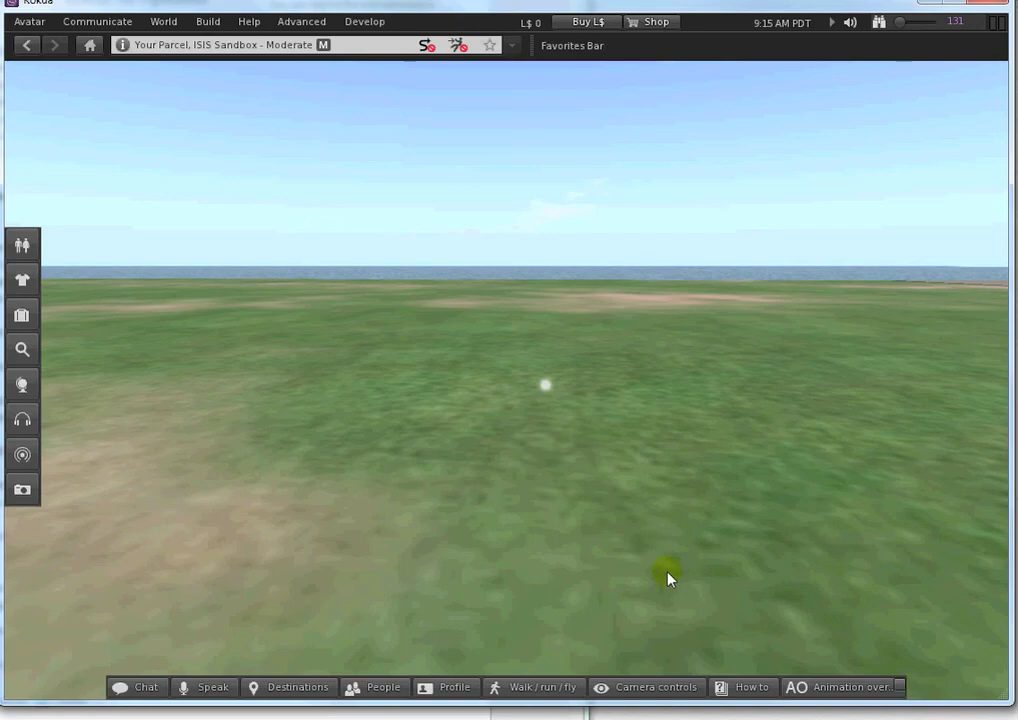
key("Right")
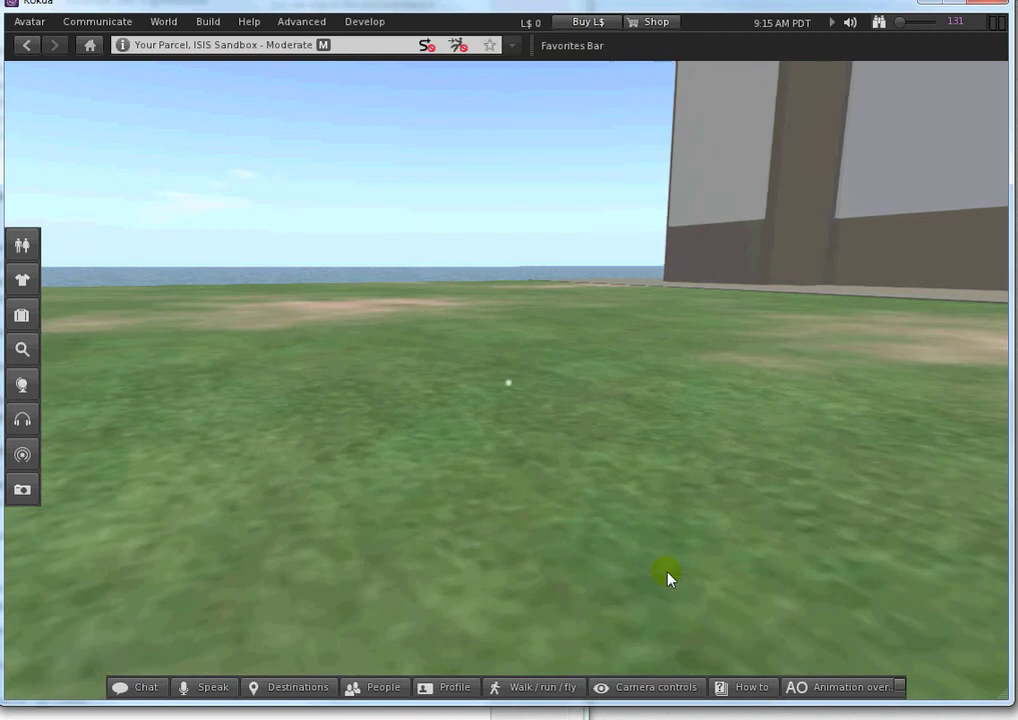
key("Left")
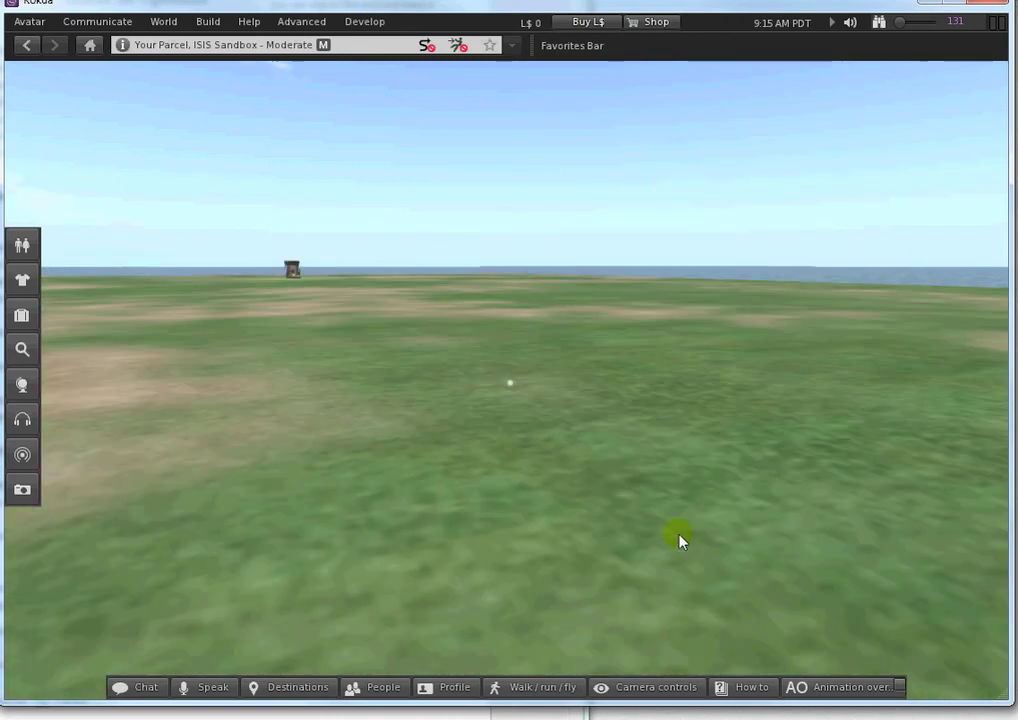